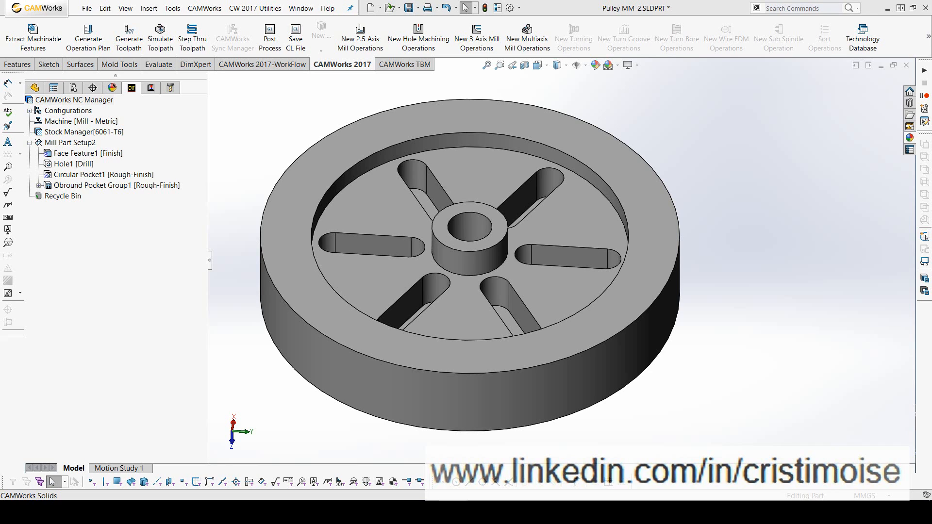
- Show the operation tree and inspect the setup sheet commands offered for Mill Part Setup2 and for the NC Manager
left_click(74, 99)
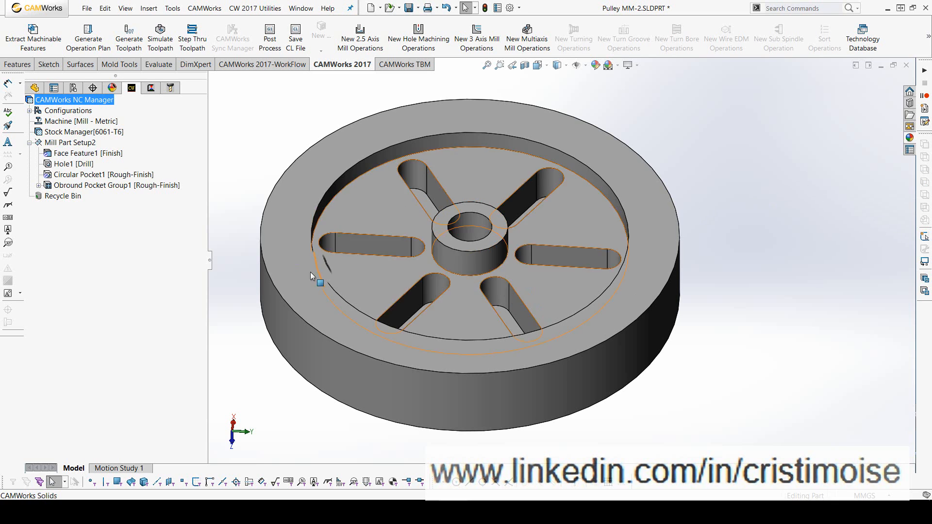
left_click(150, 87)
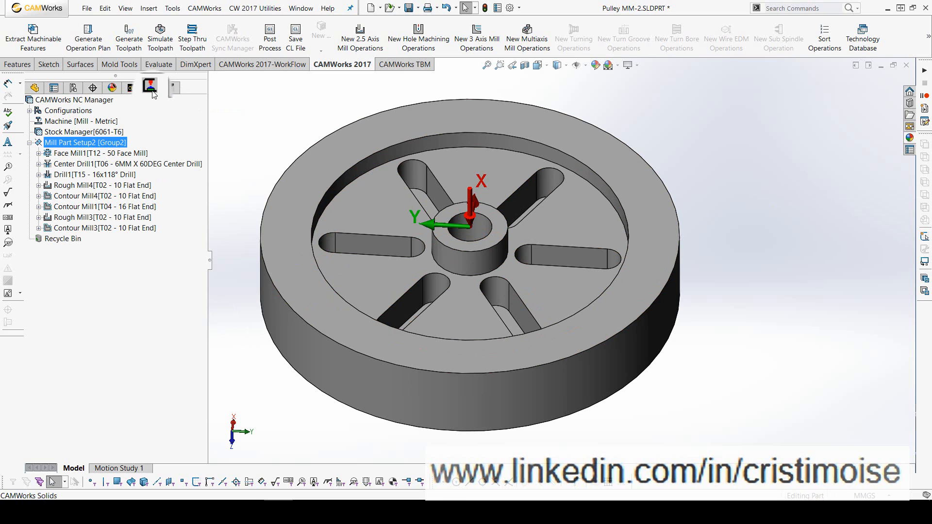
right_click(100, 146)
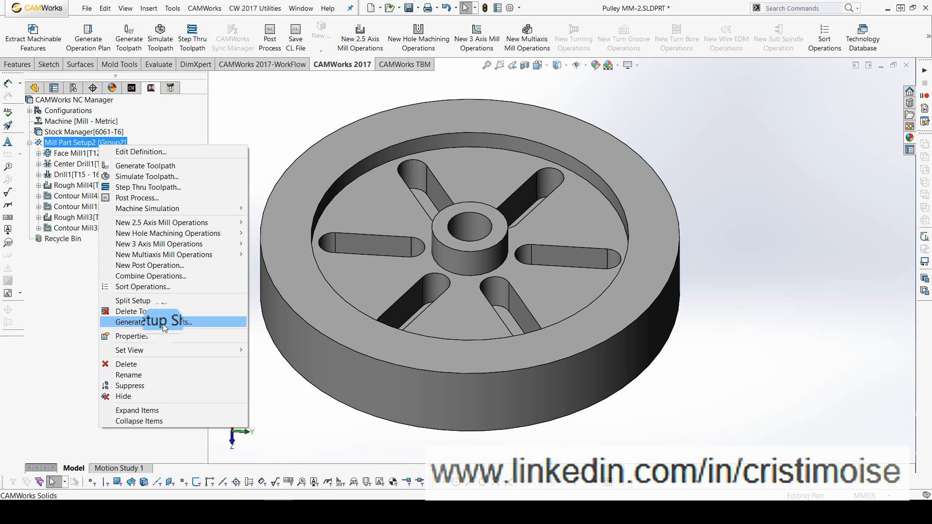
left_click(147, 118)
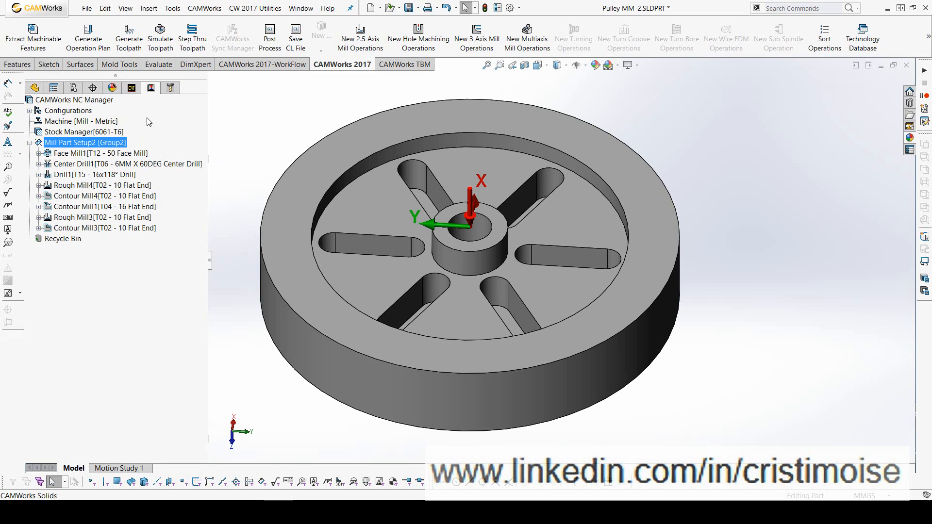
right_click(95, 104)
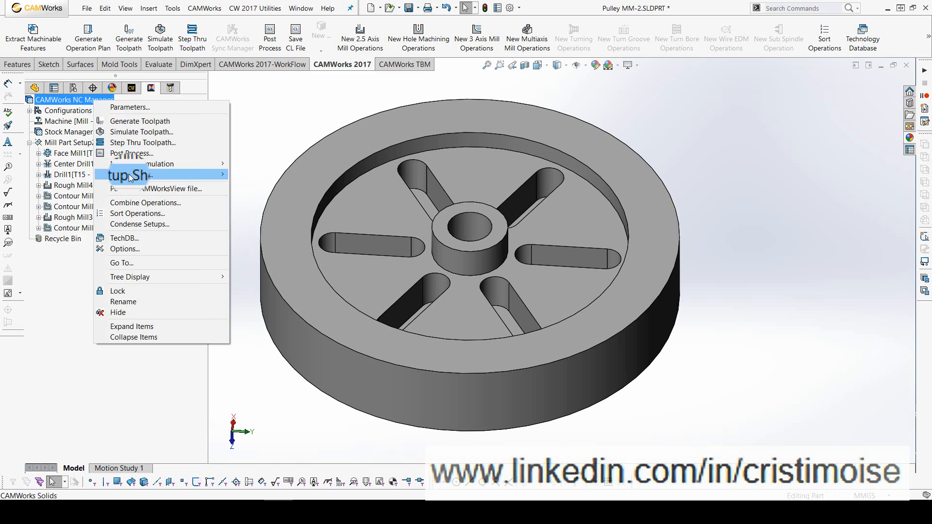
mouse_move(129, 173)
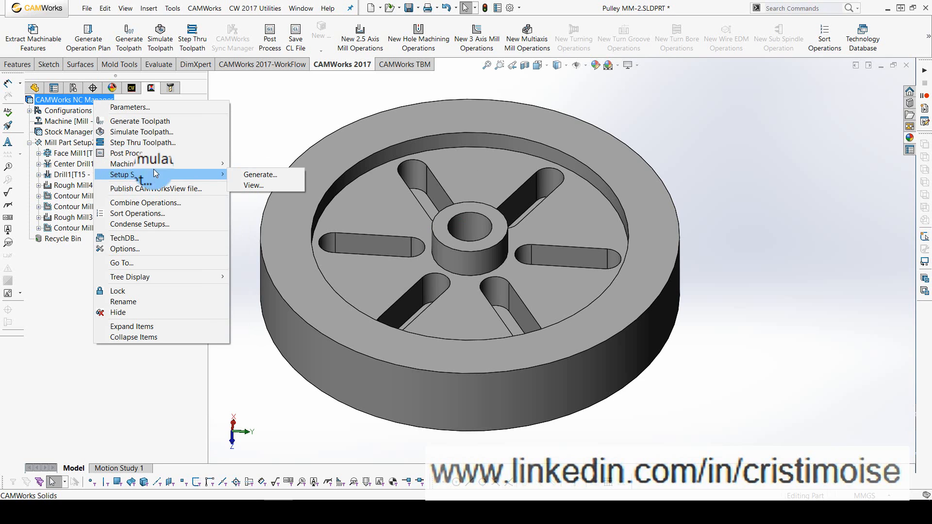
left_click(292, 128)
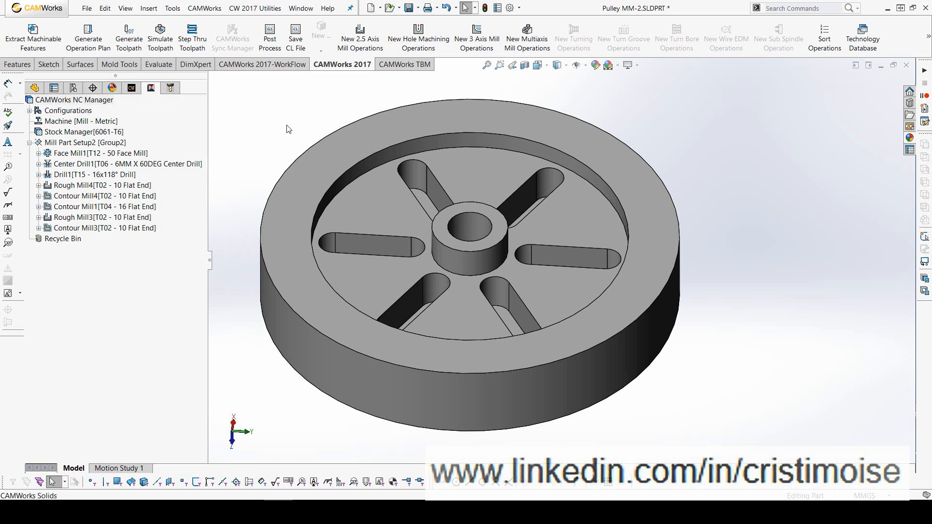
- Start generating setup sheets for Mill Part Setup2 so that its setup sheet options are open
mouse_move(534, 255)
middle_mouse_down()
mouse_move(489, 260)
mouse_move(528, 268)
middle_mouse_up()
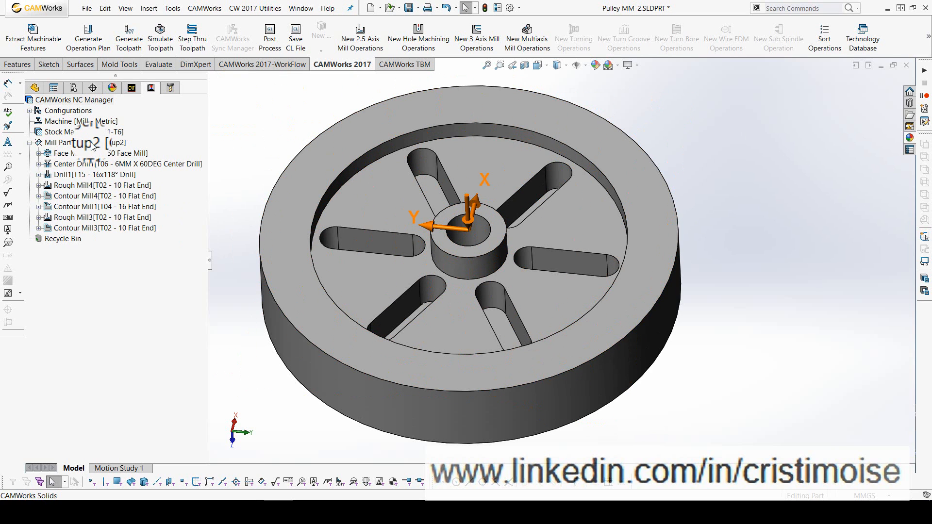
right_click(92, 146)
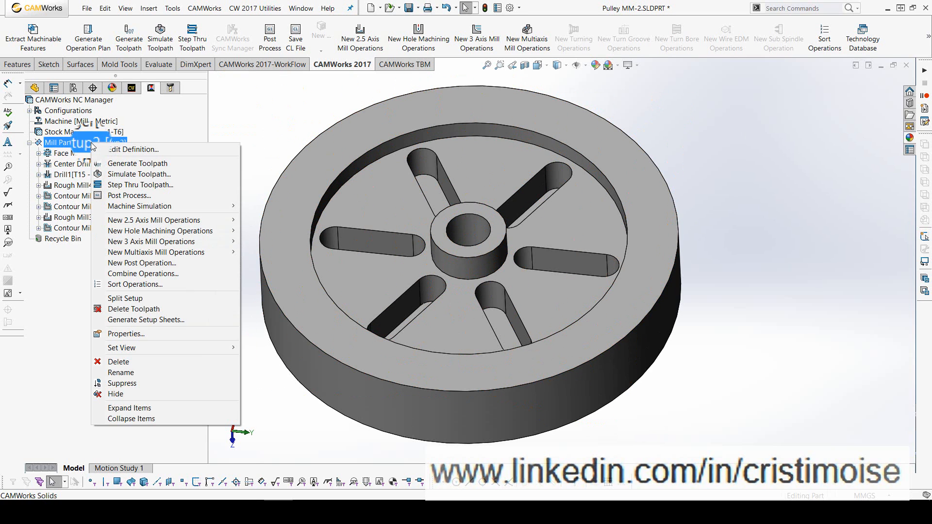
left_click(185, 320)
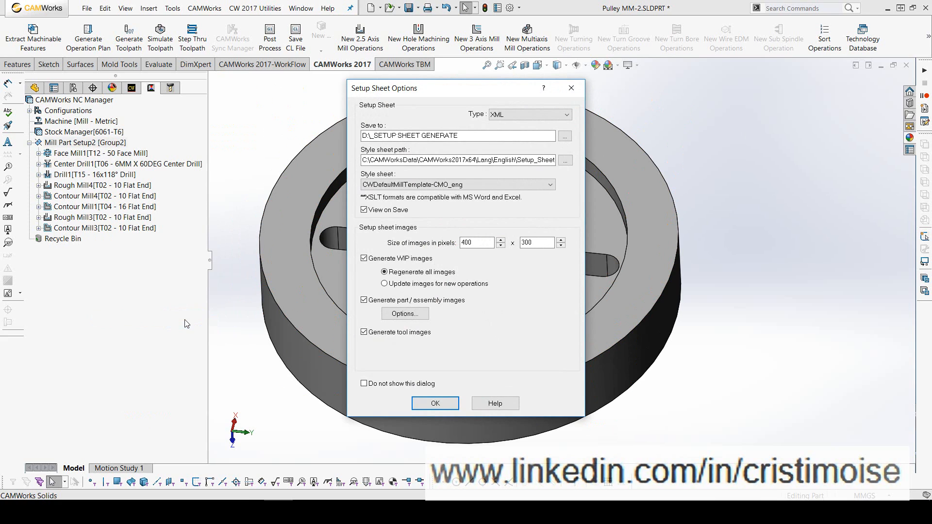
- Review the save folder, style sheet path, image size and part/assembly image views in the setup sheet options
left_click_drag(481, 136, 357, 138)
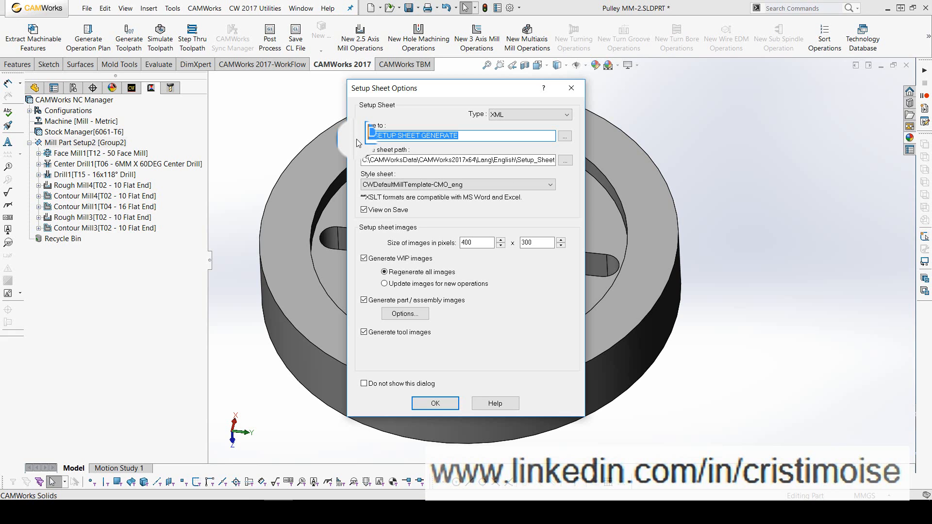
left_click_drag(361, 160, 503, 174)
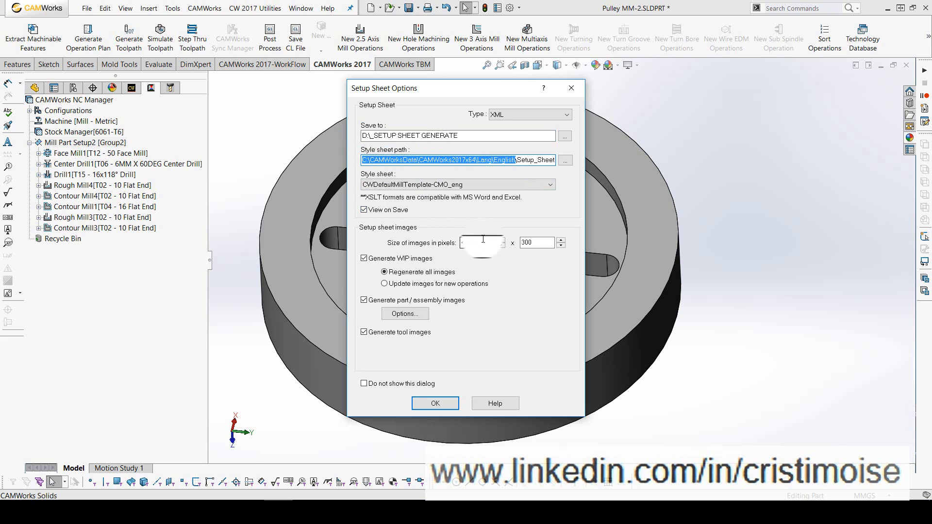
left_click_drag(483, 241, 427, 241)
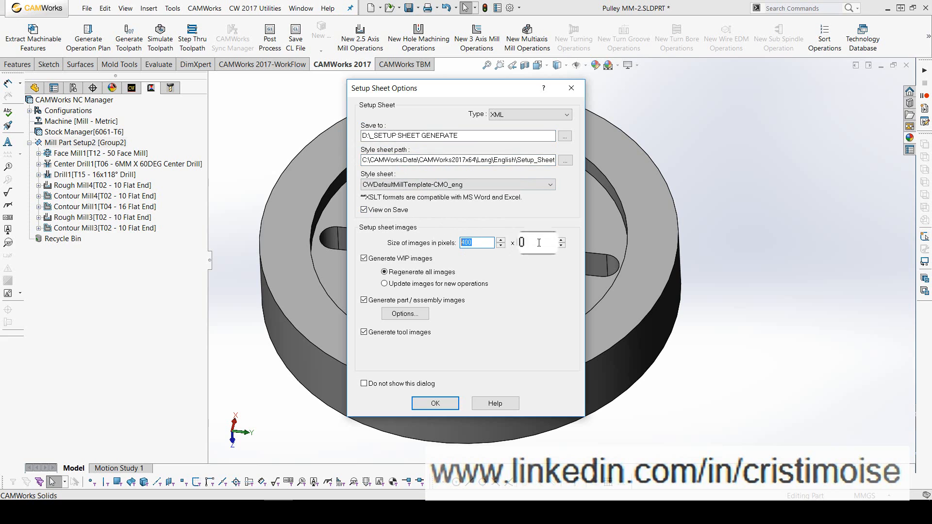
left_click_drag(538, 243, 510, 240)
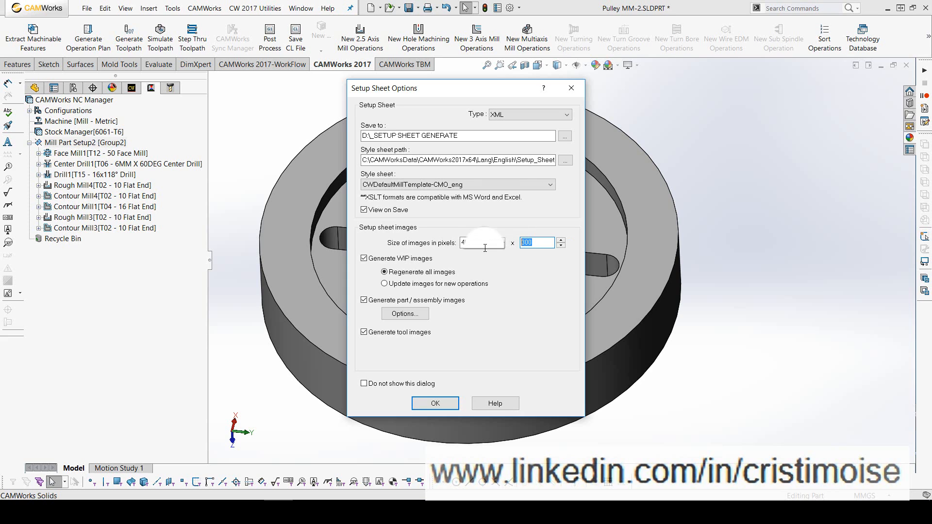
left_click(395, 318)
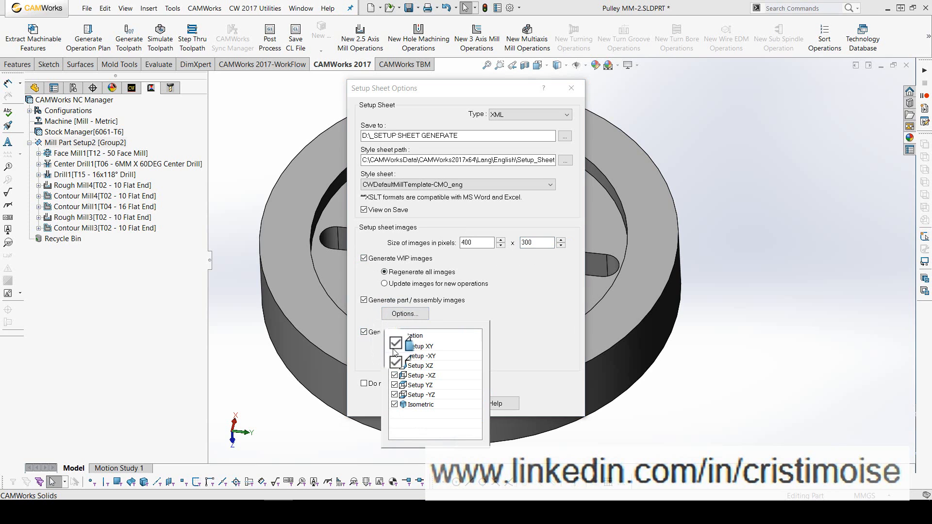
left_click(506, 307)
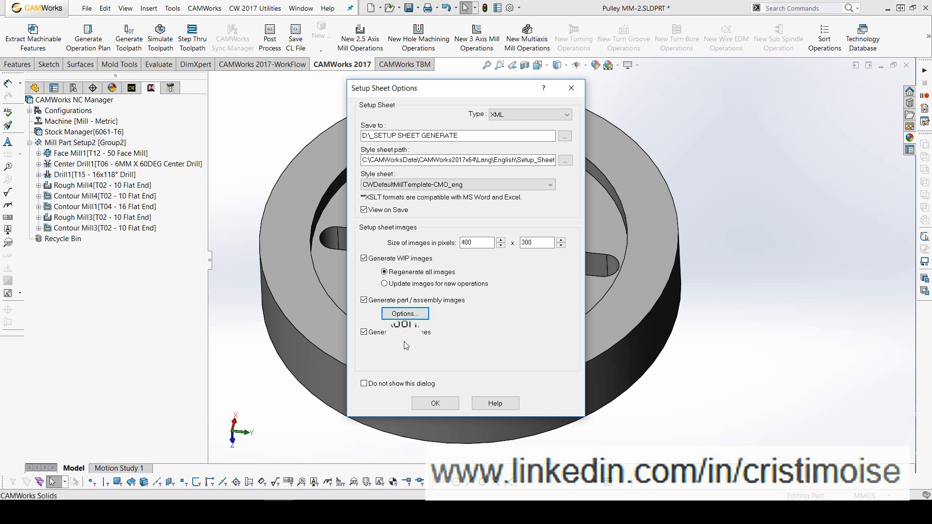
- Generate the setup sheet with the current options, replace the existing XML file, and maximise the report window
left_click(432, 402)
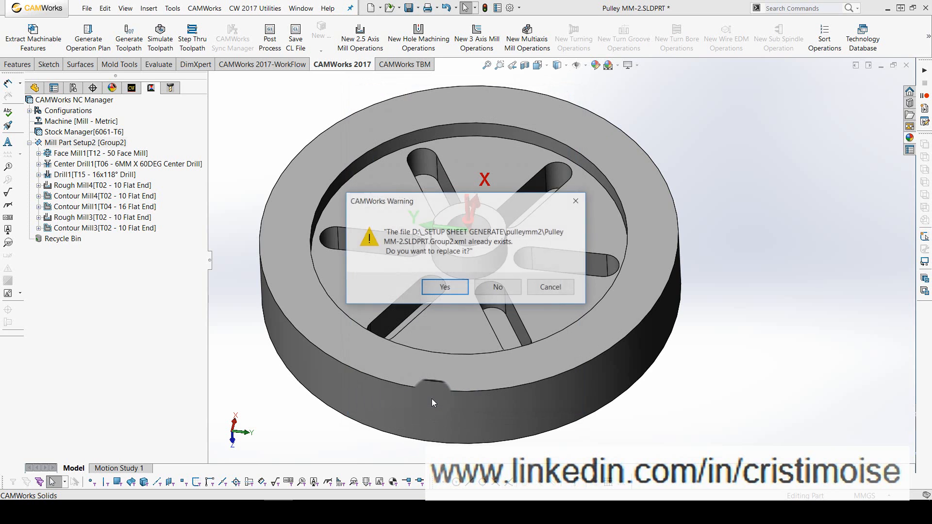
left_click(439, 290)
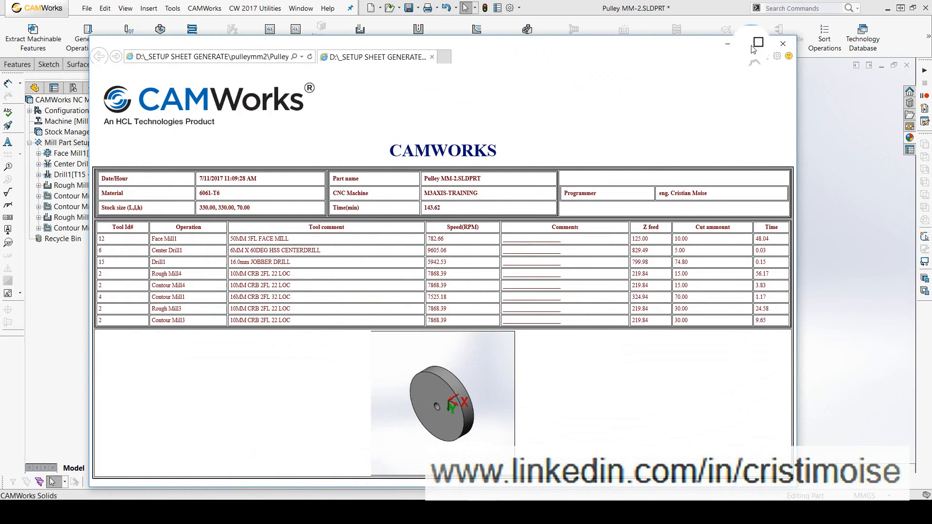
double_click(756, 53)
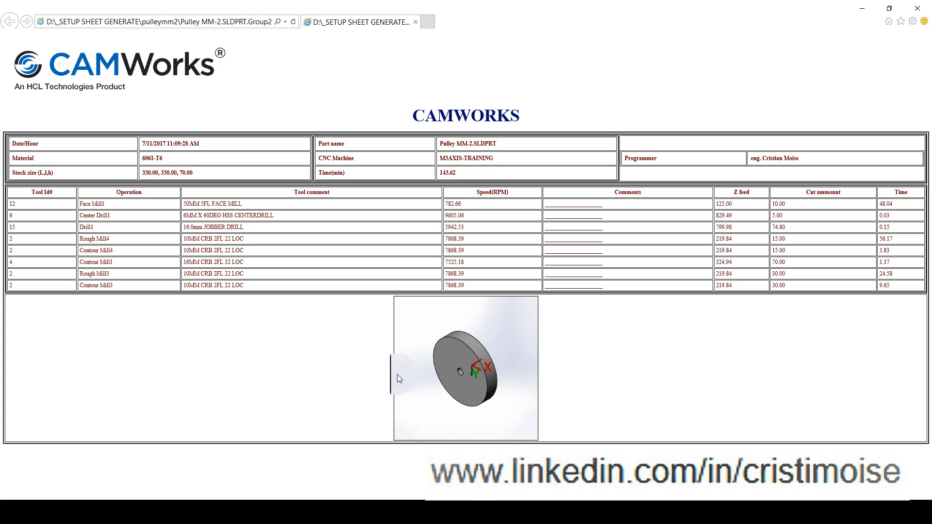
- Switch to the style sheet in Notepad++ and check the editor's version information
left_click(339, 508)
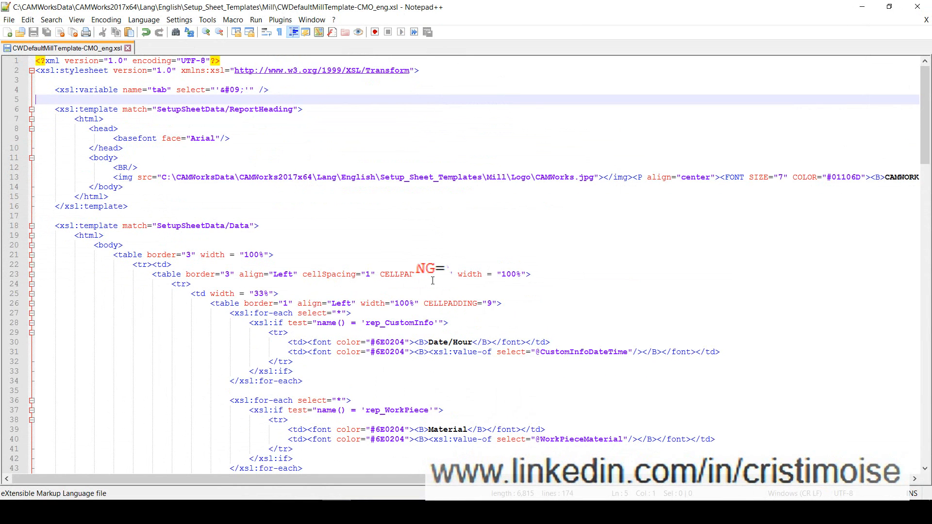
left_click(334, 19)
left_click(374, 138)
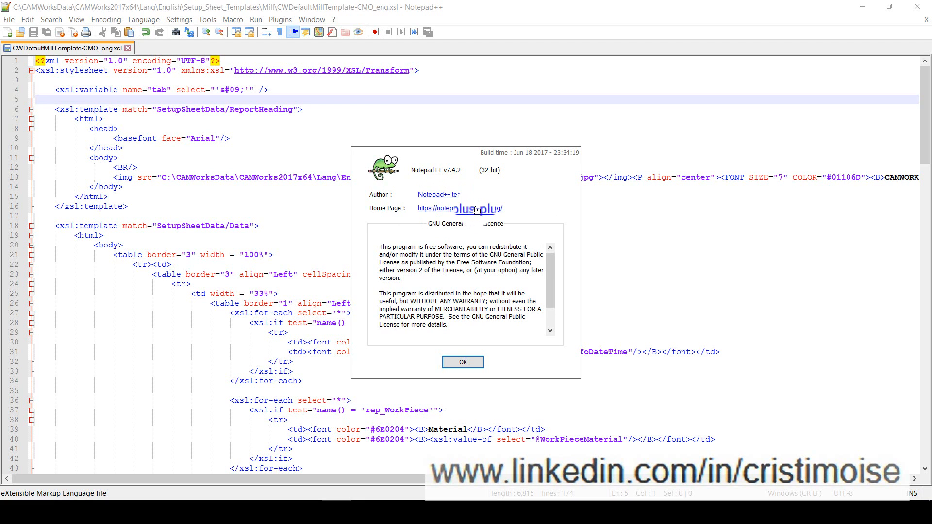
left_click(452, 359)
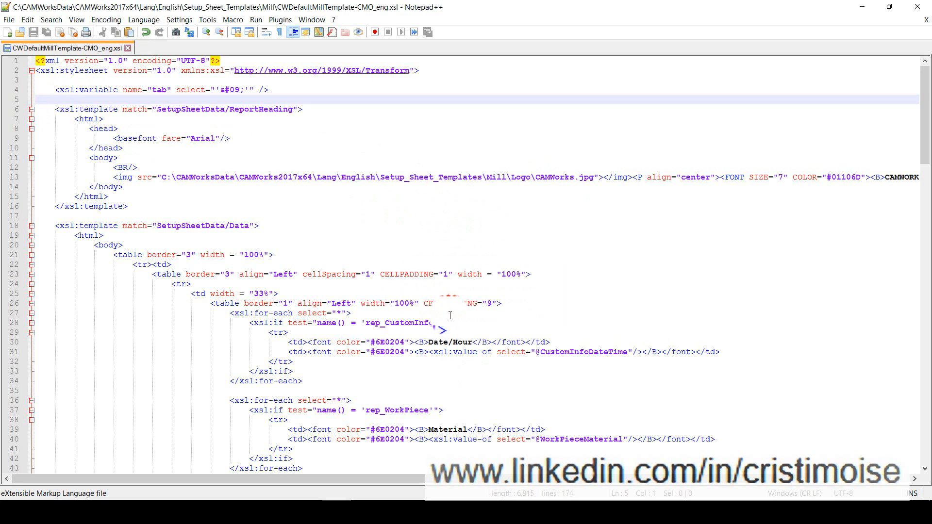
- Skim the code of CWDefaultMillTemplate-CMO_eng.xsl down to the operations table header and return to its beginning
scroll(450, 314, "down", 4)
scroll(450, 315, "down", 20)
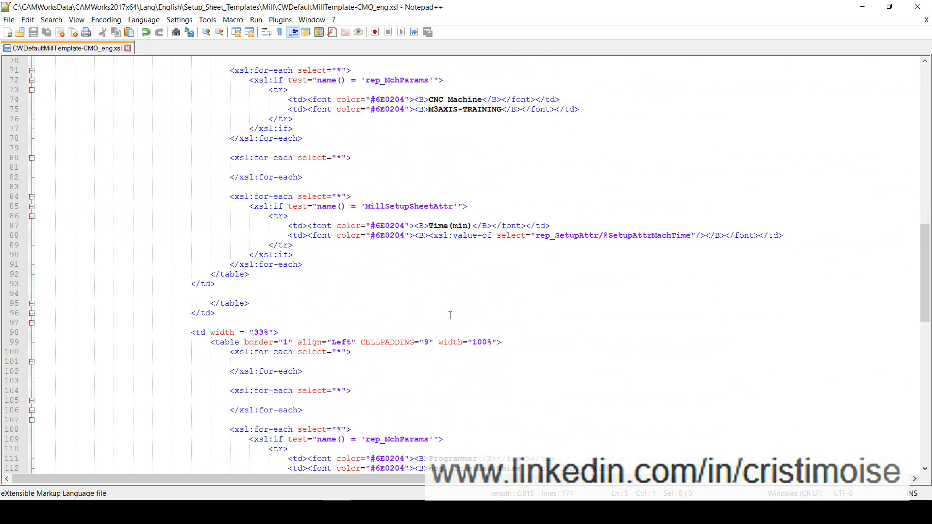
scroll(450, 315, "down", 11)
scroll(450, 316, "up", 20)
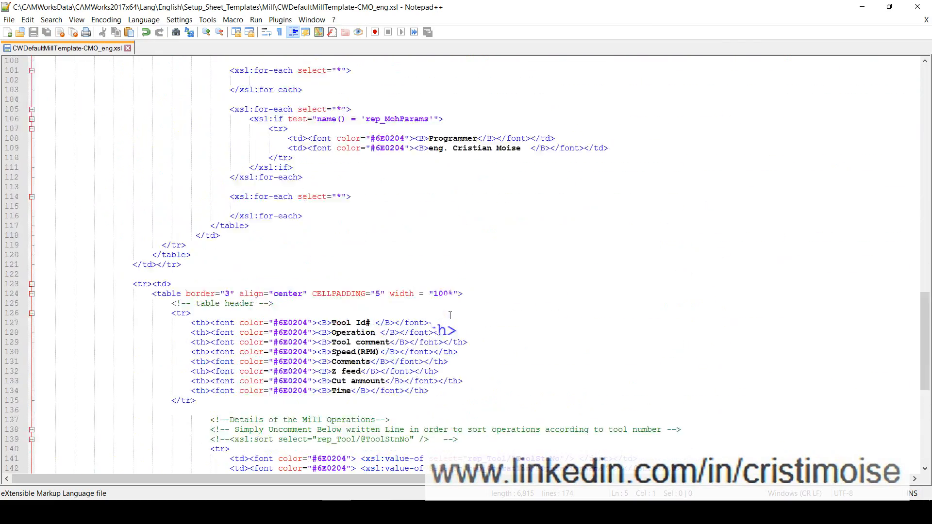
scroll(450, 316, "up", 18)
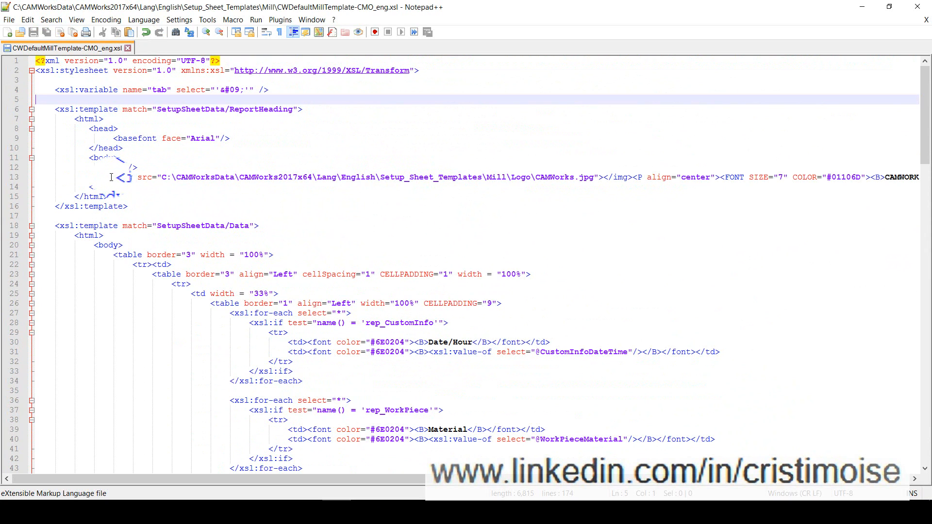
- Examine the logo image tag on line 13, including its path and the CAMWorks.jpg file name
left_click(115, 177)
left_click_drag(115, 178, 736, 179)
left_click(165, 185)
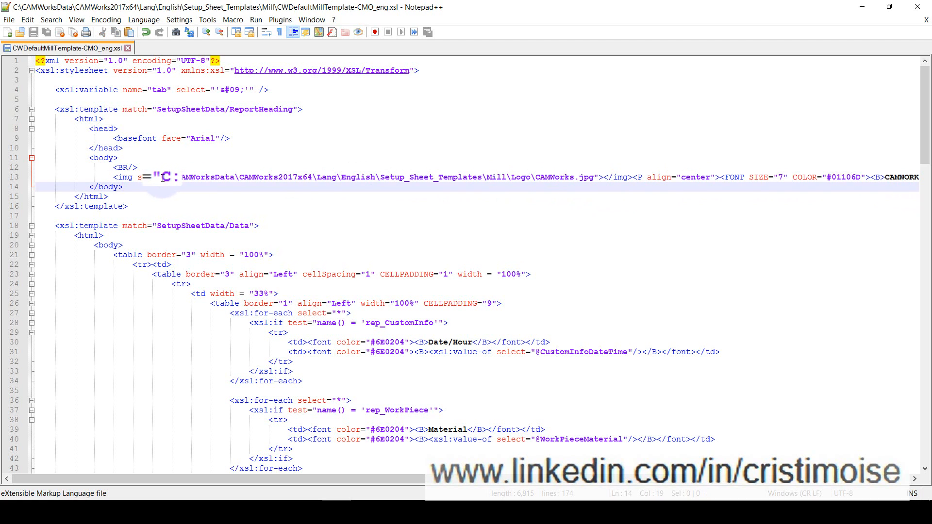
left_click(162, 178)
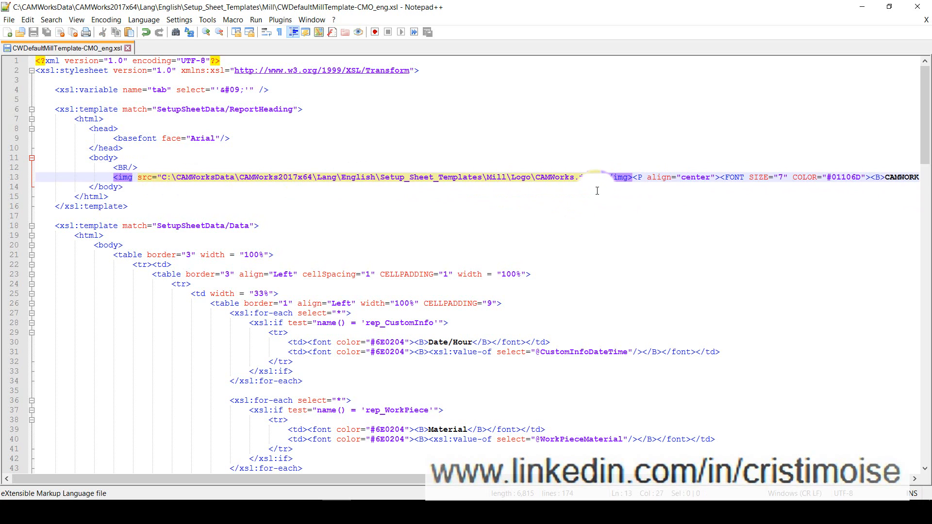
left_click_drag(593, 178, 536, 178)
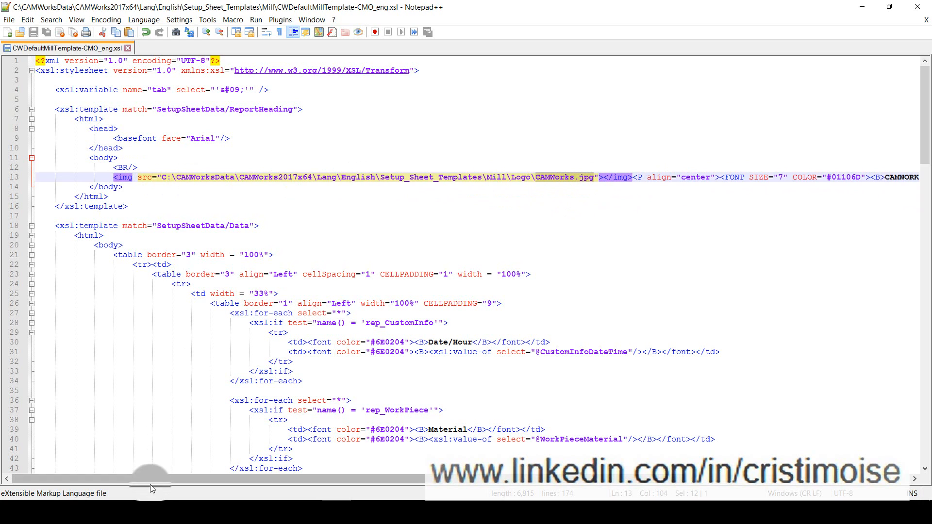
- Switch to Total Commander and go up from the mill Logo folder to c:\CAMWorksData
key("alt+Tab")
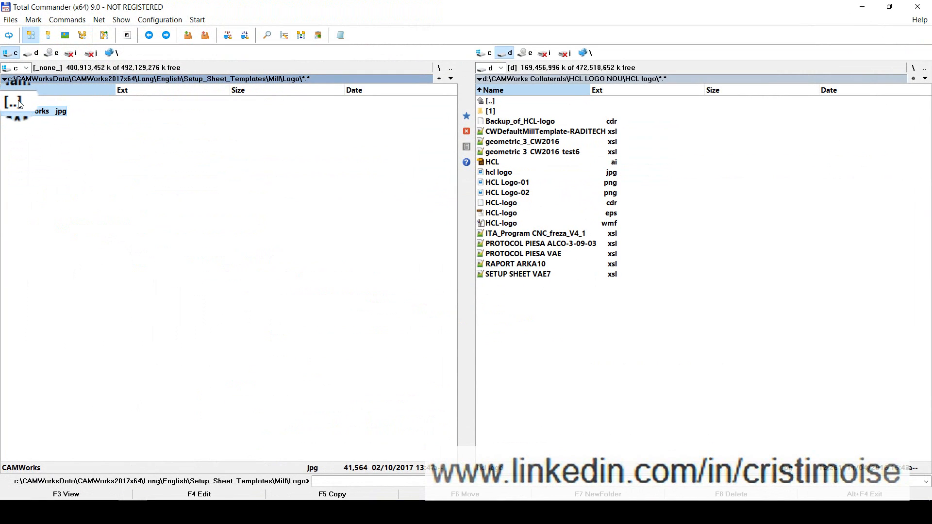
double_click(14, 102)
double_click(14, 102)
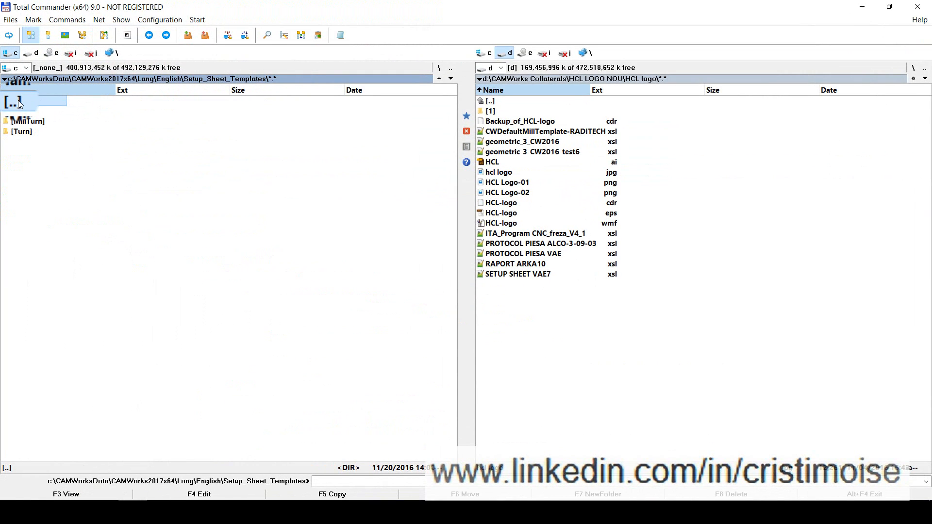
double_click(13, 102)
double_click(18, 102)
double_click(18, 102)
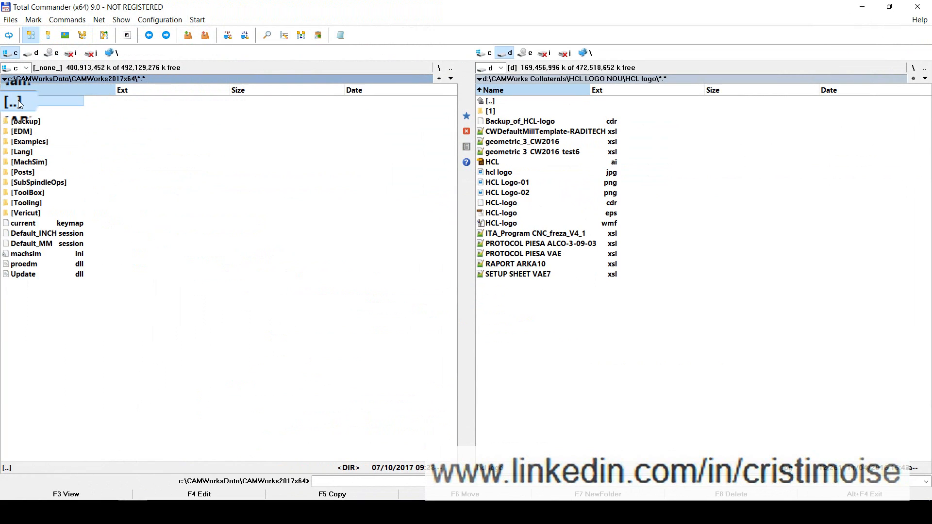
double_click(19, 101)
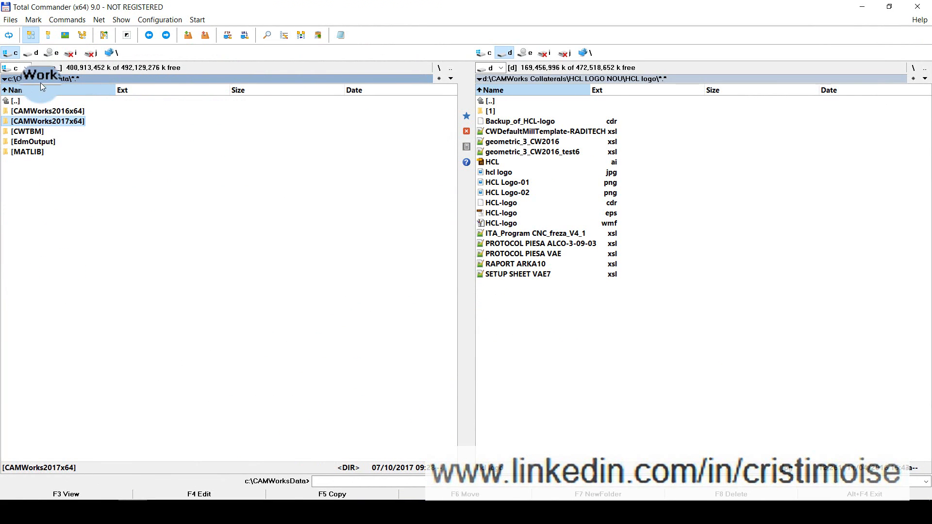
- Open the folder CAMWorks2017x64\Lang\English\Setup_Sheet_Templates\Mill, which holds the mill style sheets and the Logo folder
double_click(71, 125)
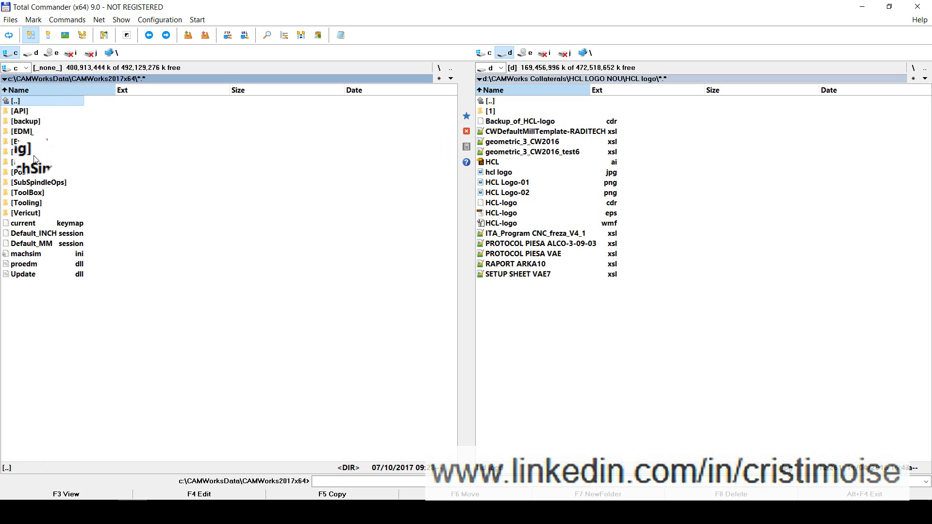
double_click(29, 151)
double_click(38, 111)
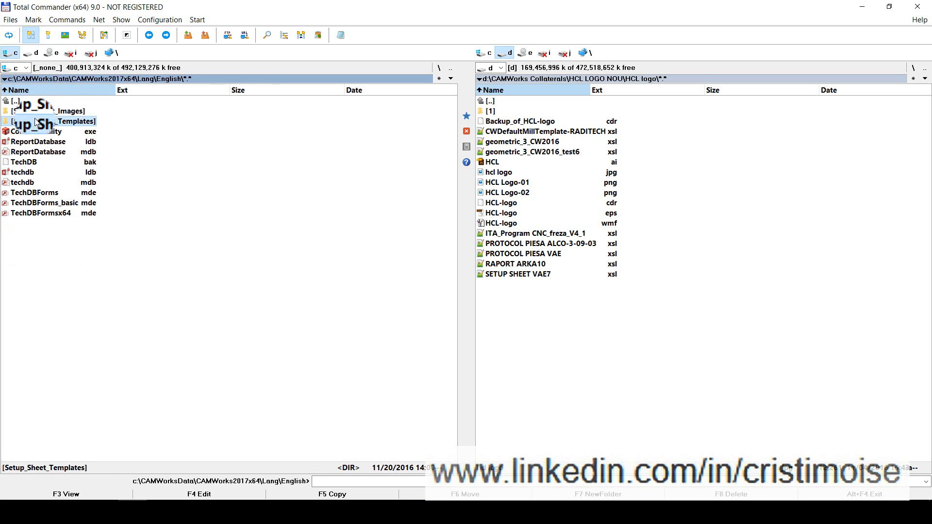
double_click(34, 123)
double_click(28, 113)
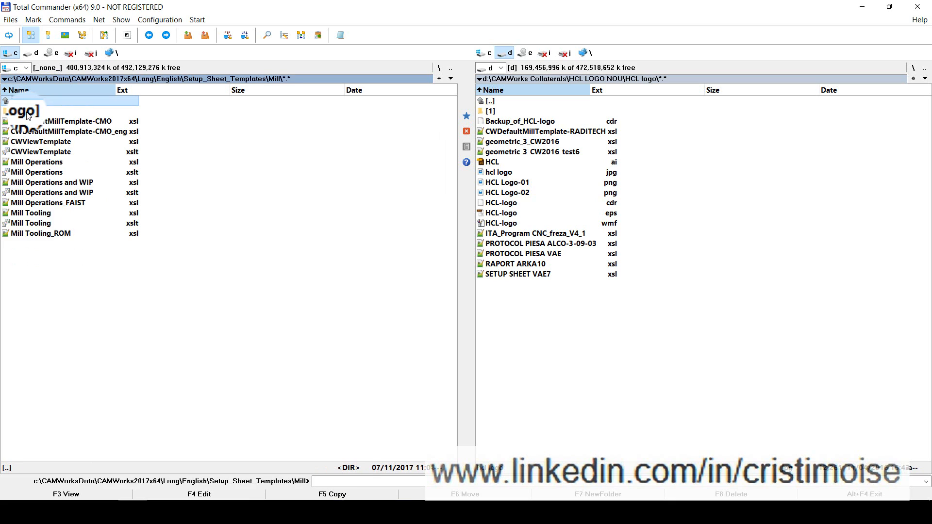
- Select CWDefaultMillTemplate-CMO_eng.xsl, then switch to Notepad++ and examine the Logo folder in the image path on line 13
left_click(96, 133)
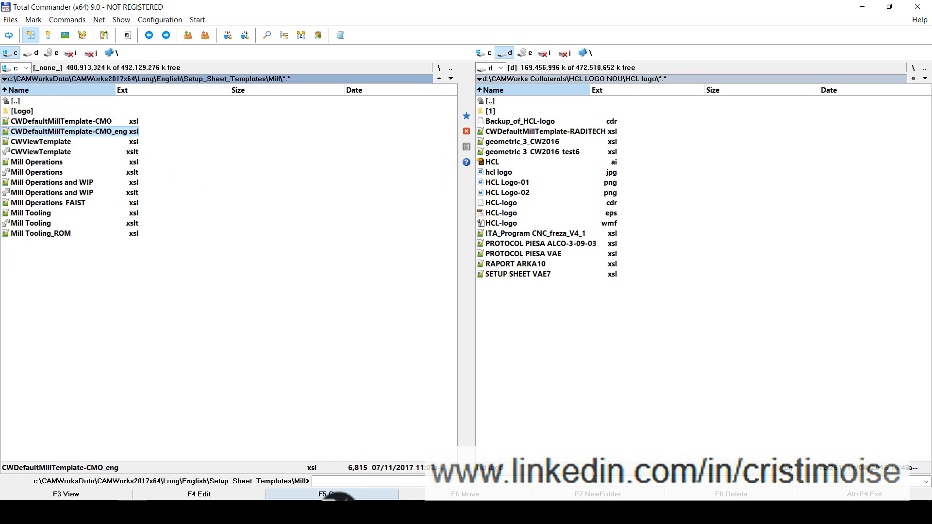
mouse_move(336, 499)
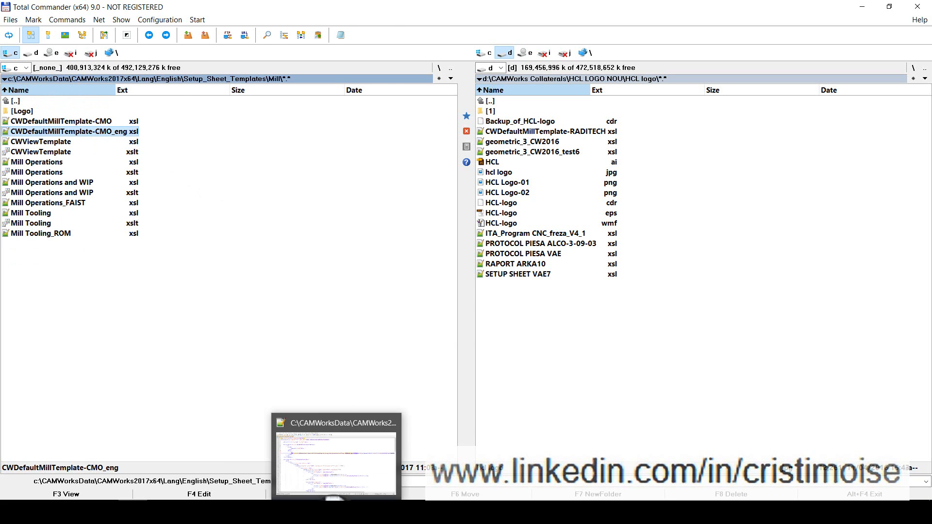
left_click(335, 498)
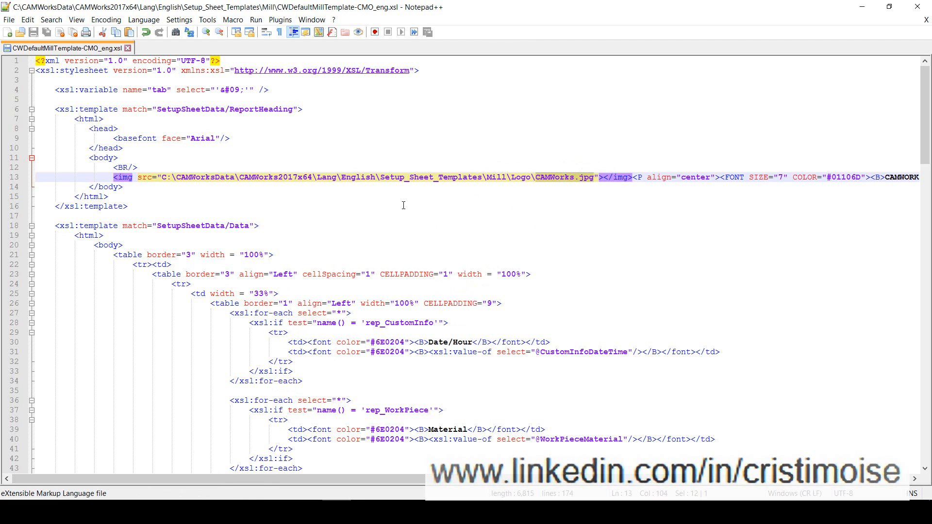
left_click_drag(512, 177, 531, 179)
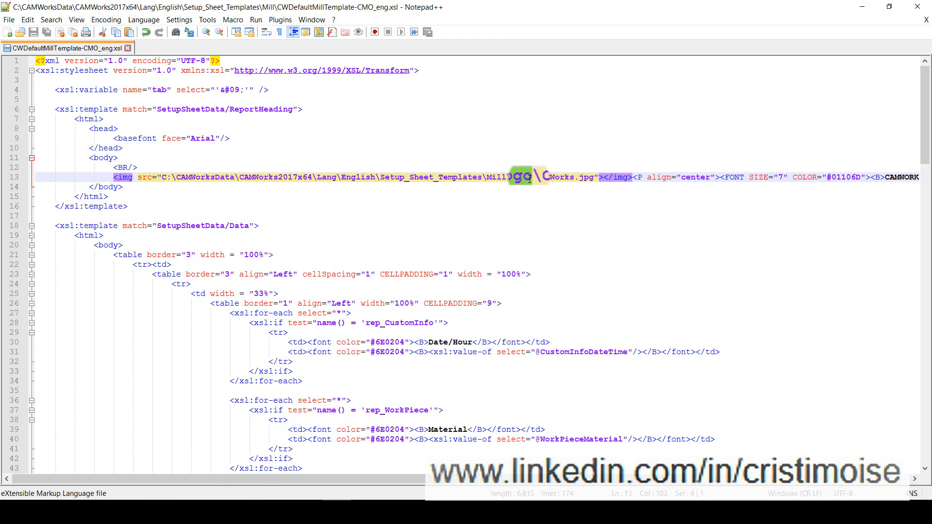
- Switch to Total Commander and copy hcl logo.jpg from d:\CAMWorks Collaterals\HCL LOGO NOU\HCL logo into the mill templates' Logo folder
left_click(134, 498)
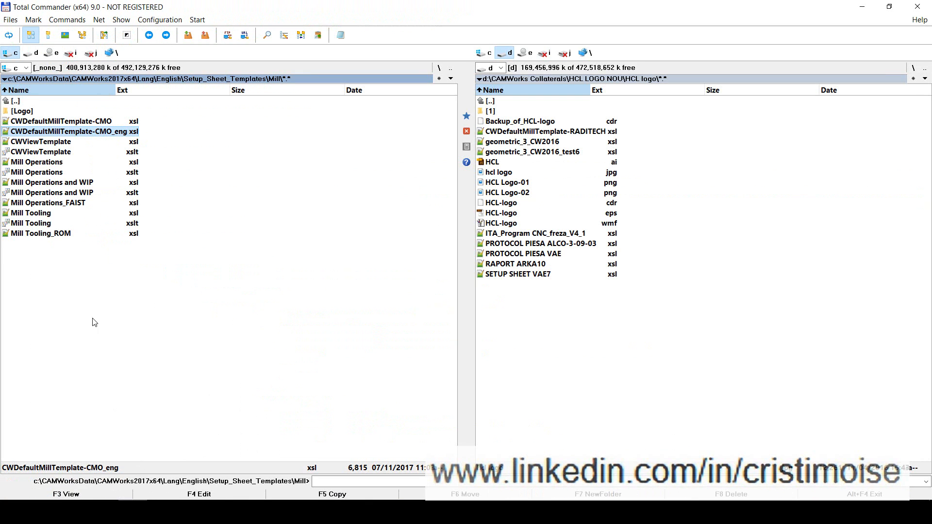
double_click(22, 111)
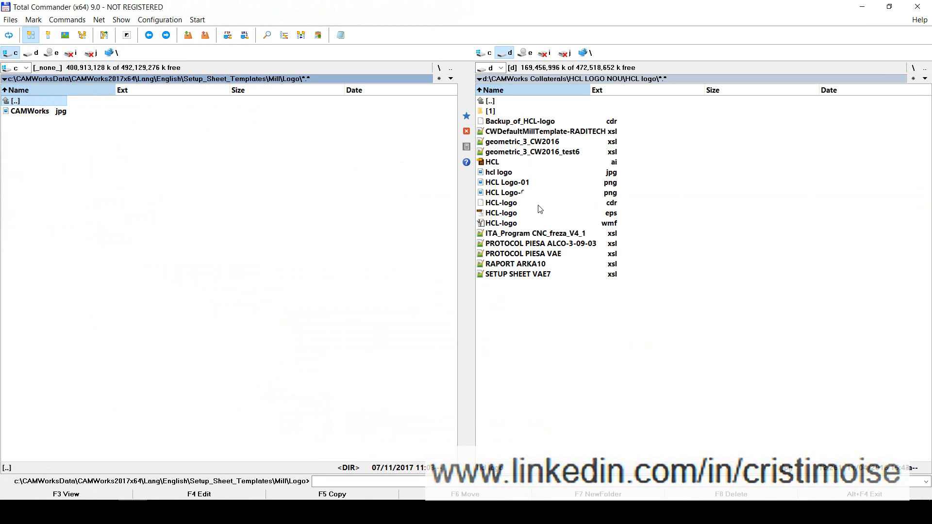
left_click(514, 175)
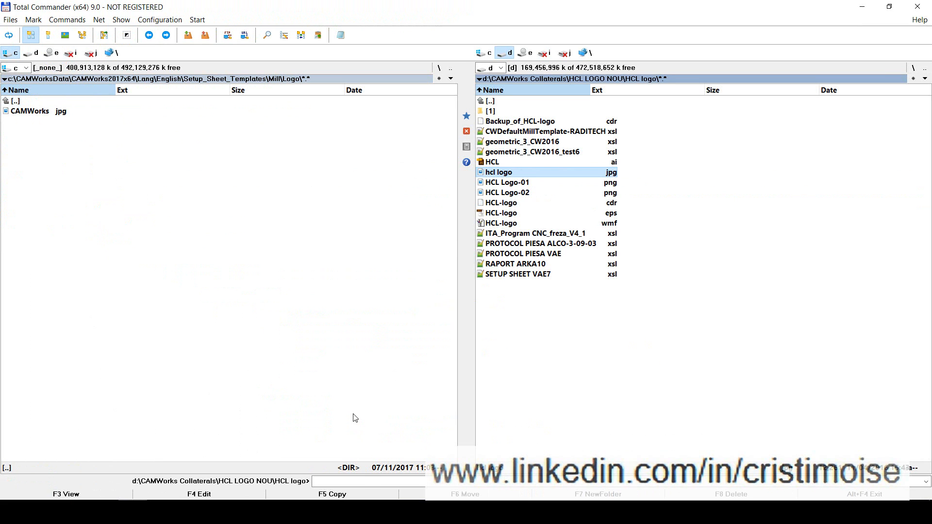
left_click(348, 497)
key("Return")
- Copy the full file name hcl logo.jpg from the mill Logo folder to the clipboard, leaving the file's name as it is
left_click(43, 121)
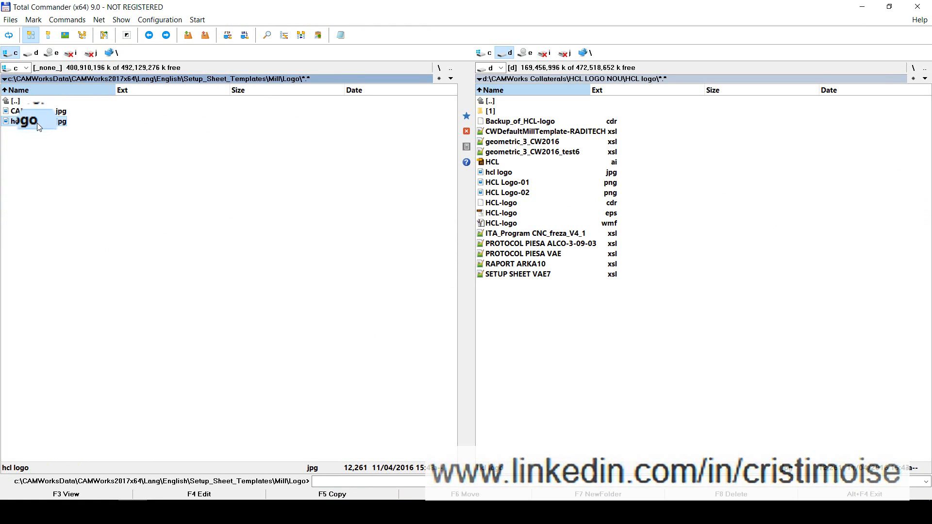
left_click(37, 123)
left_click_drag(59, 122, 3, 121)
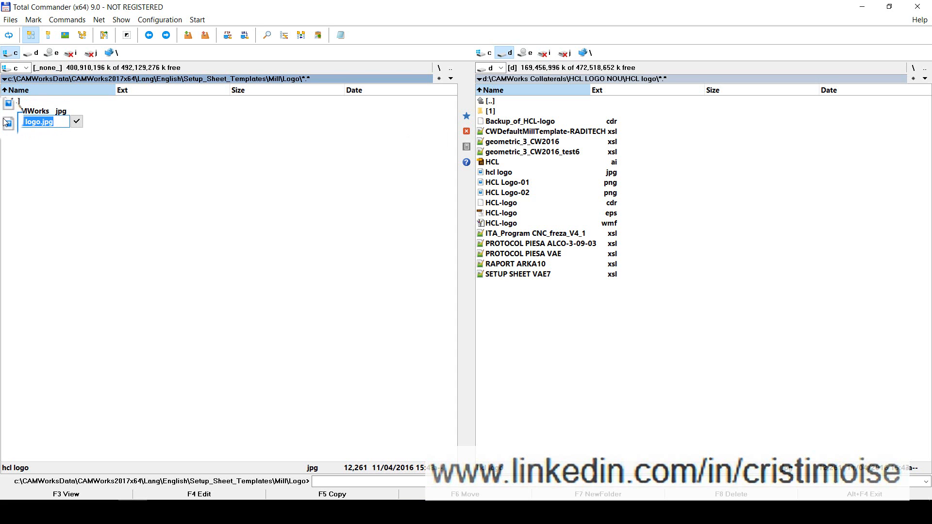
left_click(70, 150)
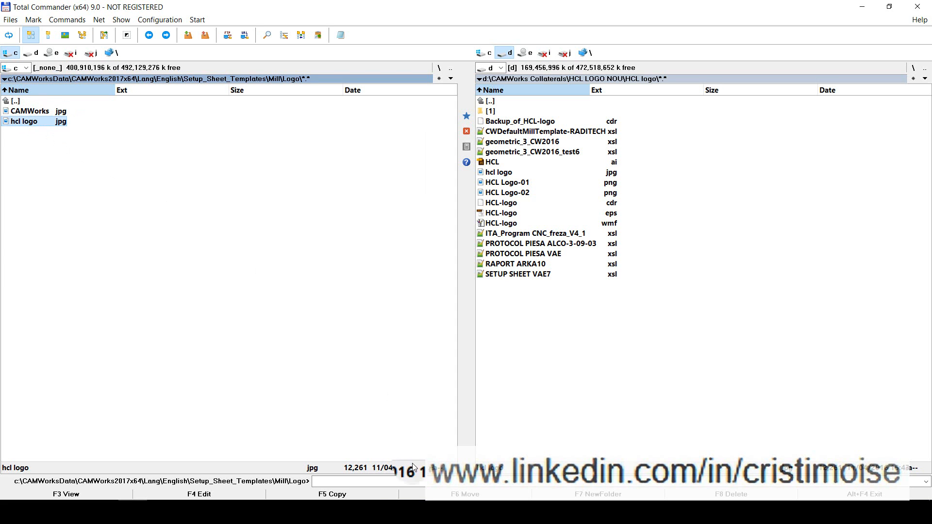
- Switch to Notepad++, replace CAMWorks.jpg with hcl logo.jpg in the image path on line 13, and save the template
left_click(343, 493)
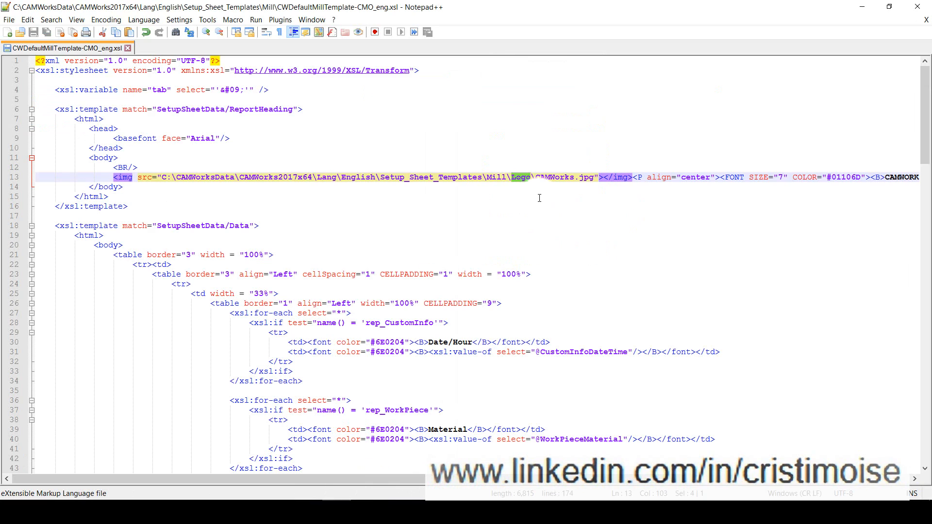
double_click(558, 177)
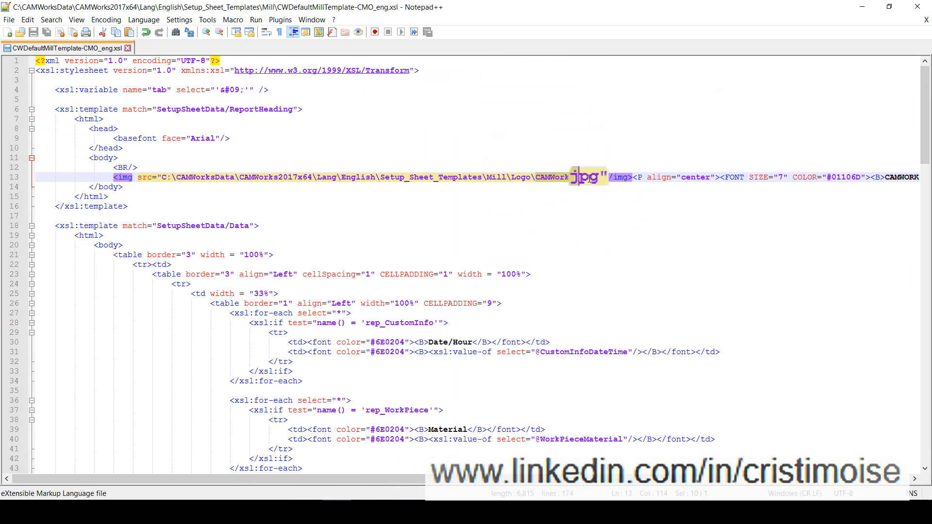
key("ctrl+v")
key("ctrl+s")
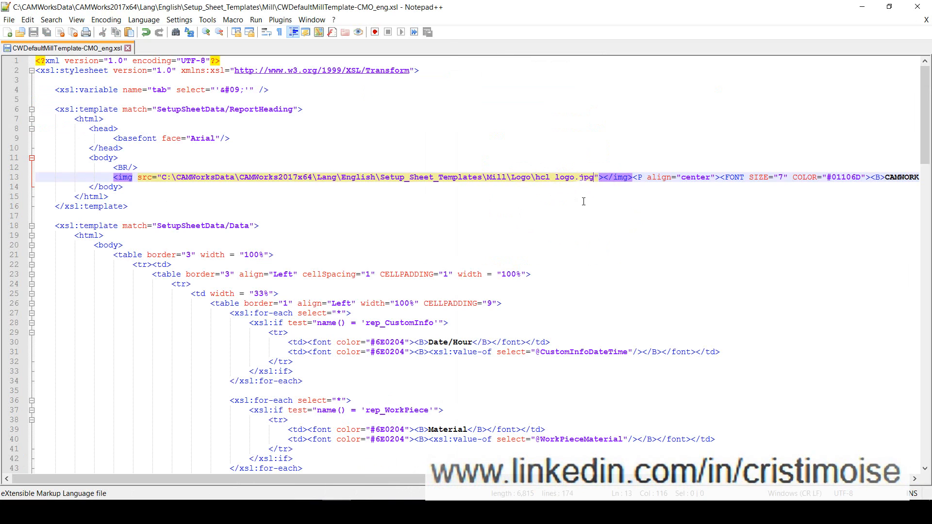
- Switch to CAMWorks and generate the pulley's XML setup sheet with the CWDefaultMillTemplate-CMO_eng style sheet, replacing the existing file
left_click(275, 447)
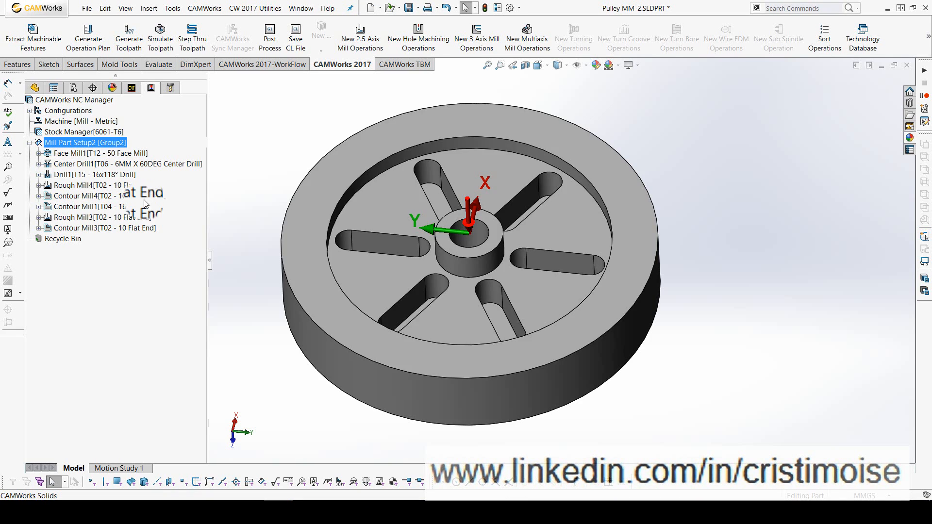
right_click(98, 100)
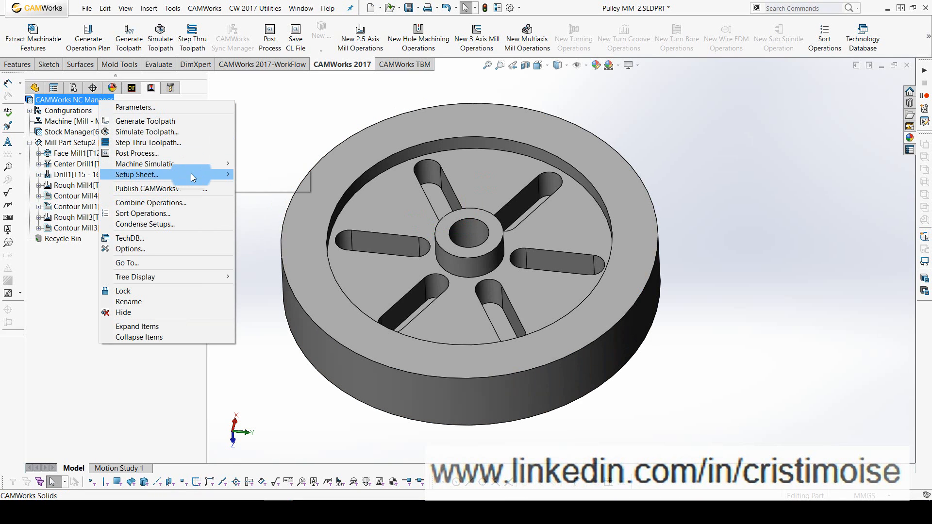
mouse_move(190, 175)
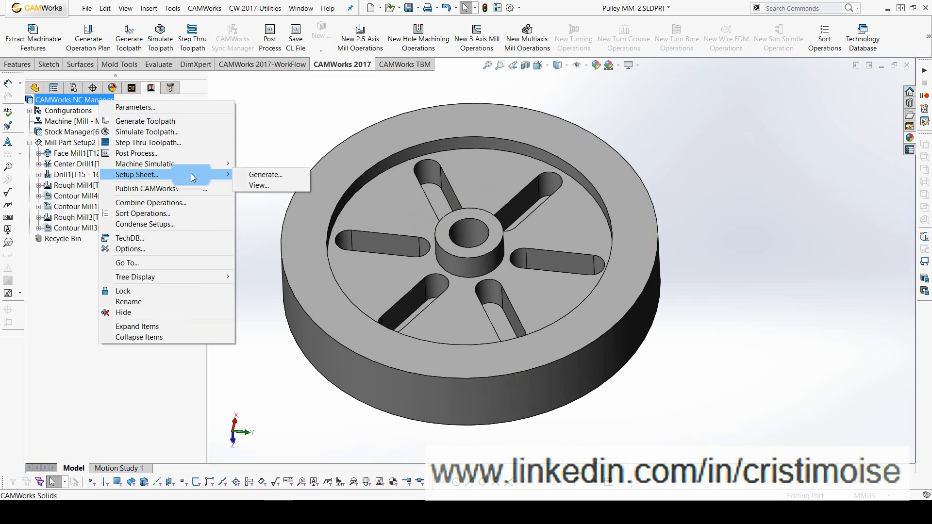
left_click(276, 175)
right_click(103, 100)
mouse_move(195, 174)
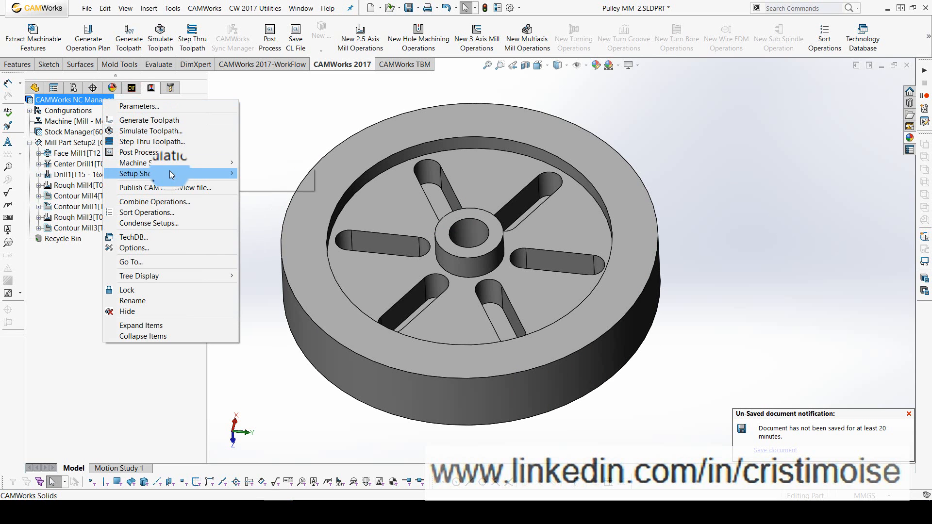
left_click(264, 176)
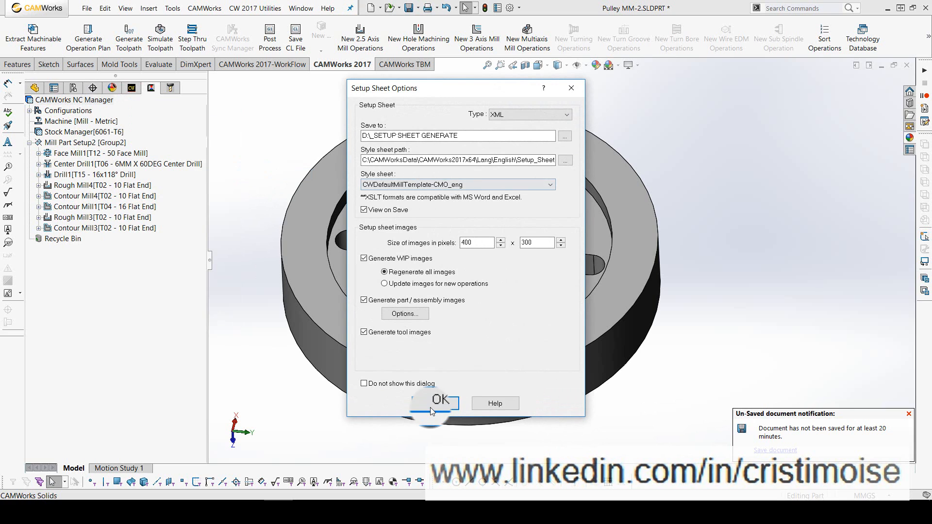
left_click(430, 405)
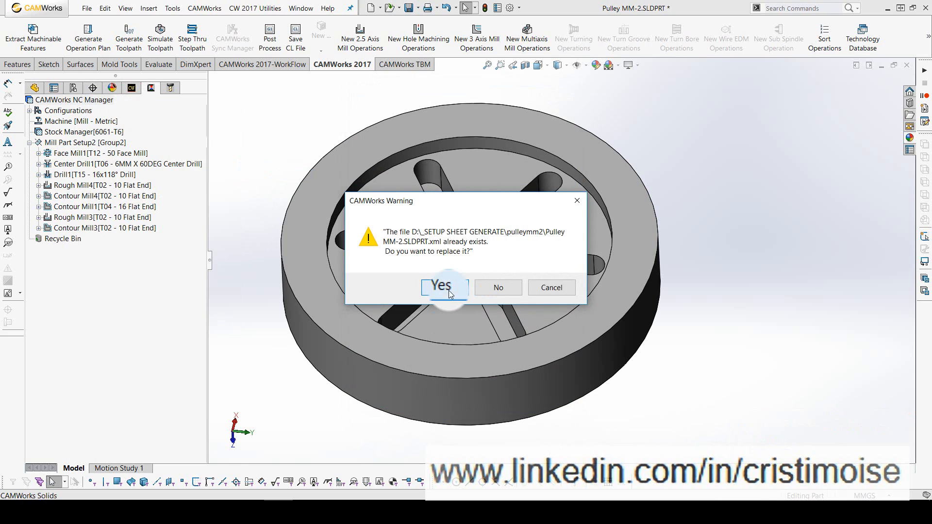
left_click(449, 291)
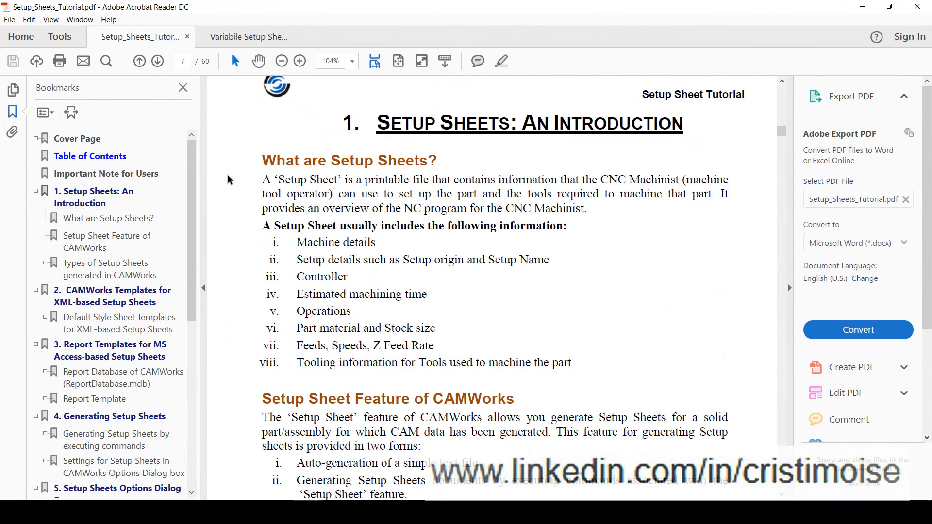
- Skim Setup_Sheets_Tutorial.pdf from the required template skills through the XML style sheet chapter to the Report Database location on page 11
scroll(316, 235, "up", 3)
scroll(315, 234, "up", 13)
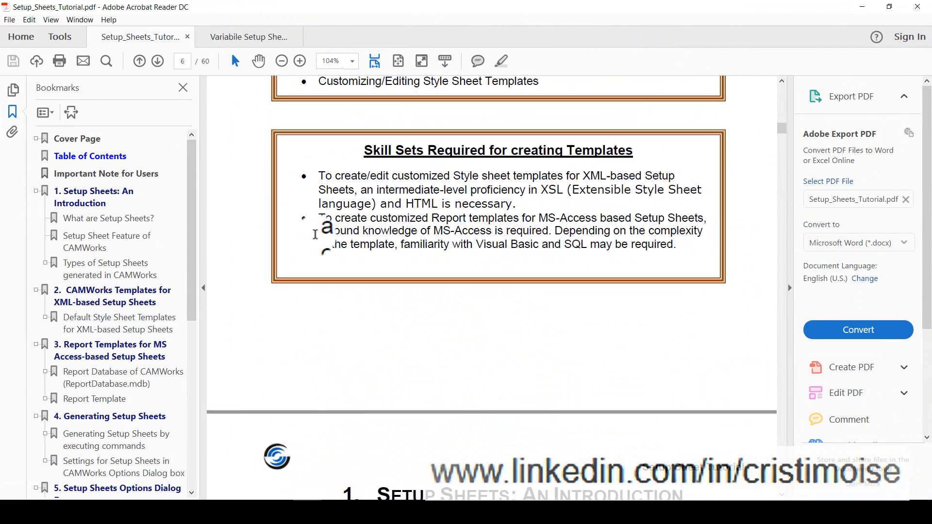
scroll(315, 235, "down", 16)
scroll(315, 234, "down", 20)
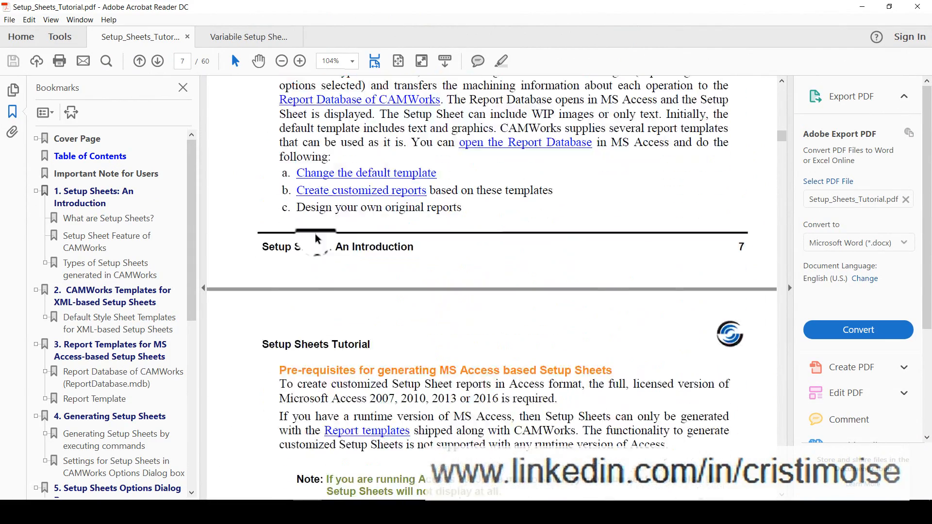
scroll(464, 373, "down", 16)
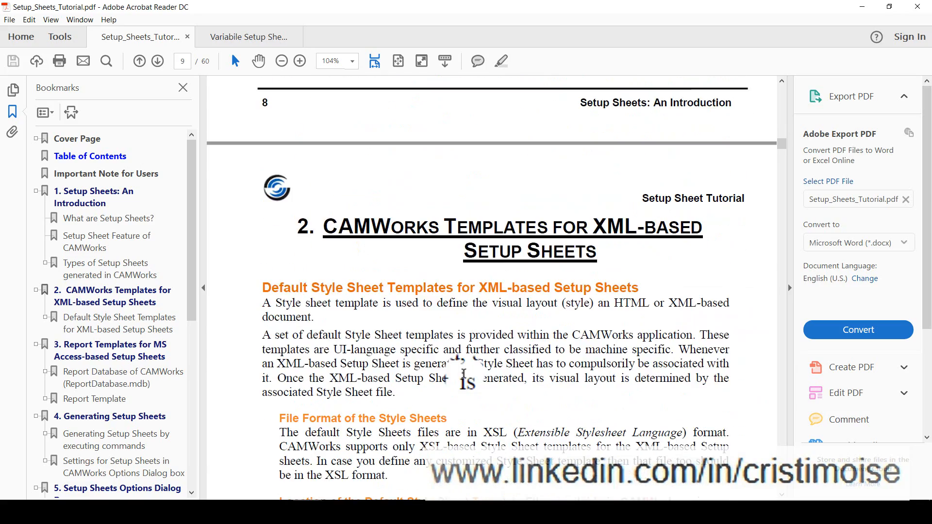
scroll(464, 373, "down", 14)
scroll(464, 373, "down", 20)
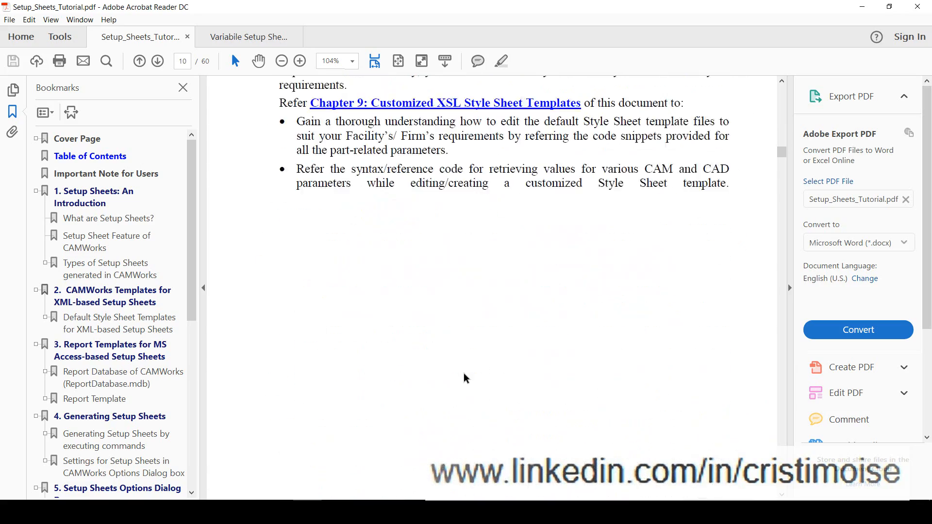
scroll(463, 373, "down", 12)
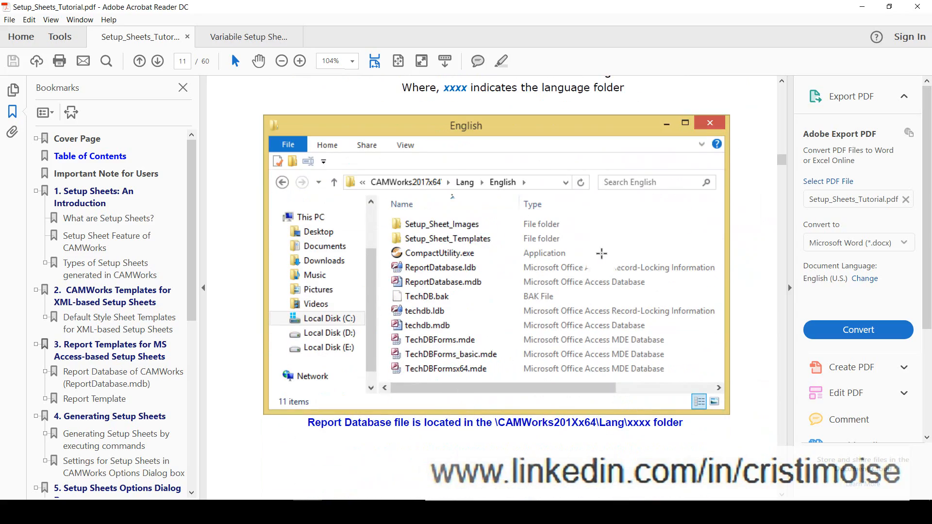
- Go to page 53 of the tutorial and examine the Company Name parameter with its XSL reference code
left_click_drag(783, 167, 788, 439)
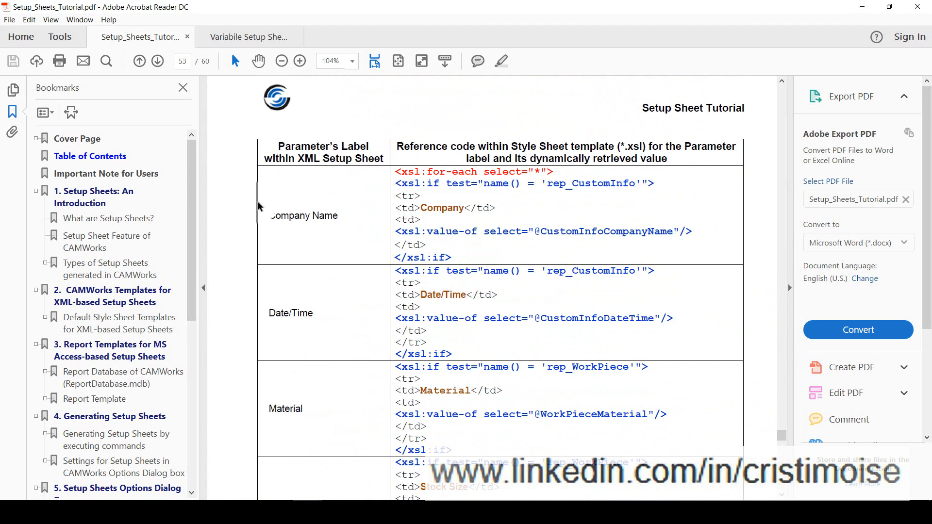
left_click_drag(267, 215, 364, 215)
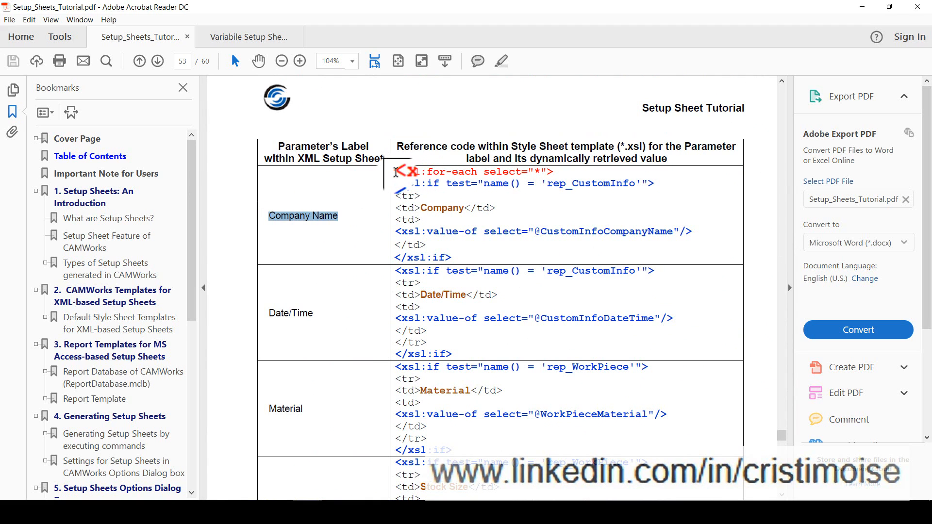
left_click_drag(395, 171, 461, 254)
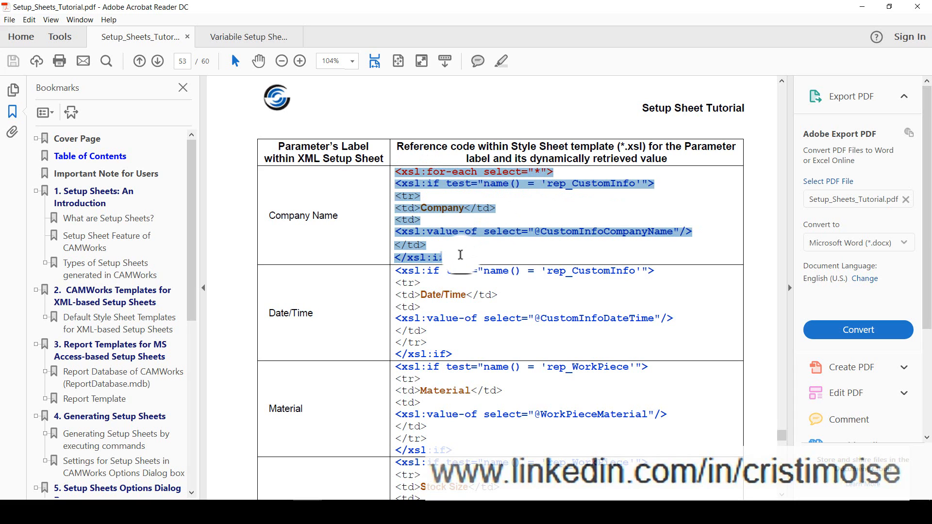
- Review the XSL reference code for the remaining parameters, from Date/Time on page 53 to CNC Machine on page 54
scroll(389, 267, "down", 2)
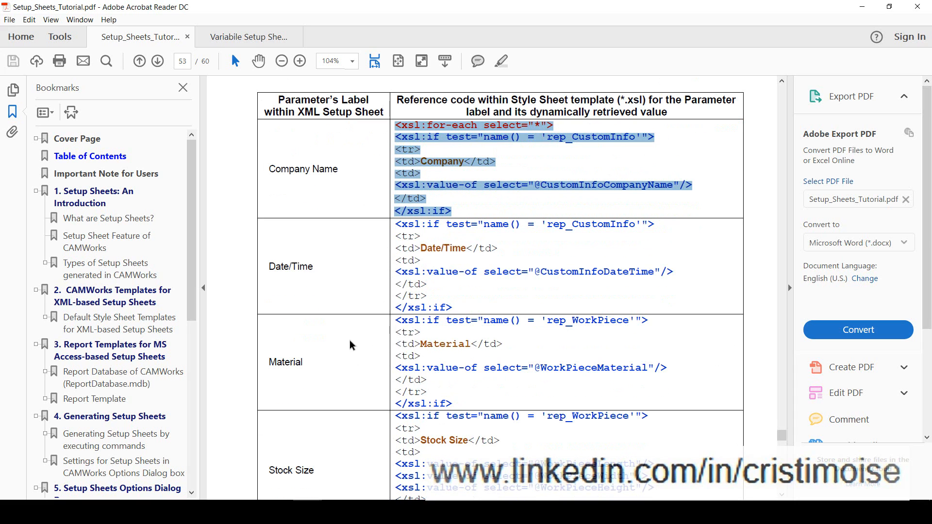
scroll(323, 354, "down", 2)
scroll(324, 361, "down", 5)
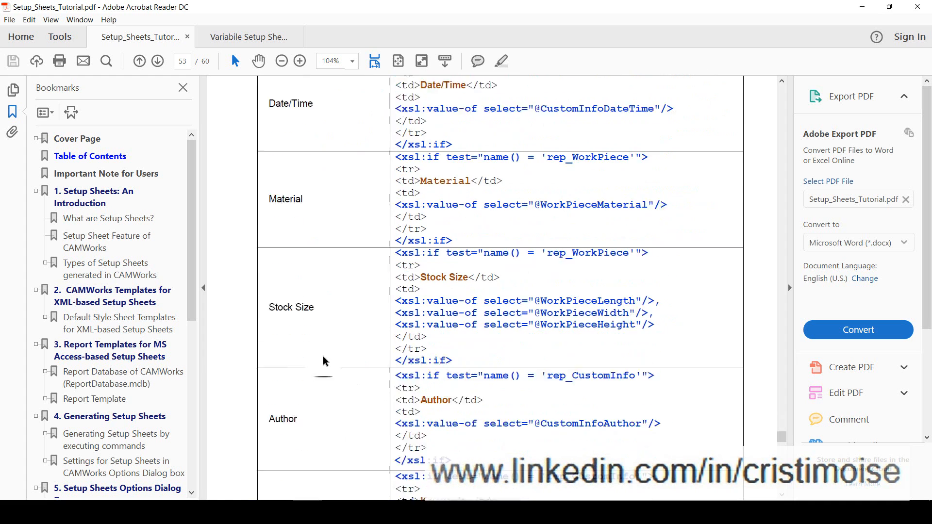
scroll(323, 361, "down", 5)
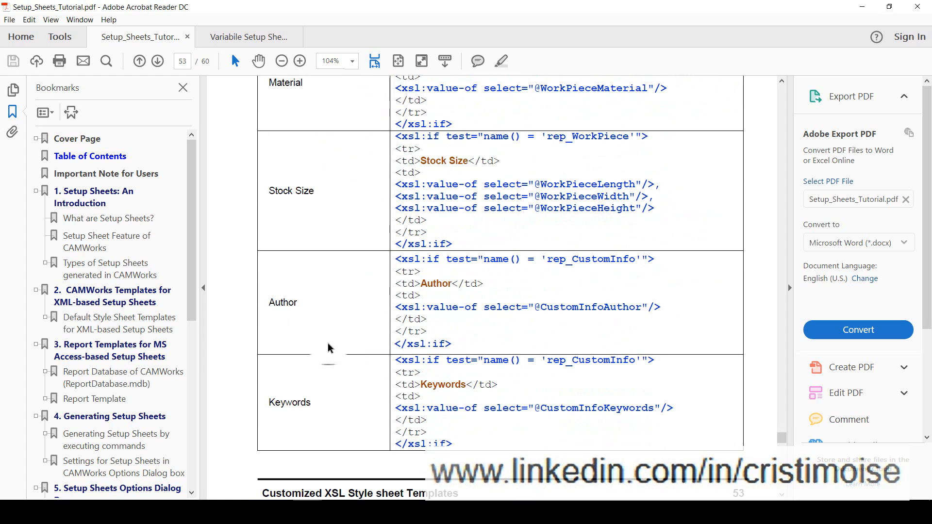
scroll(328, 348, "down", 18)
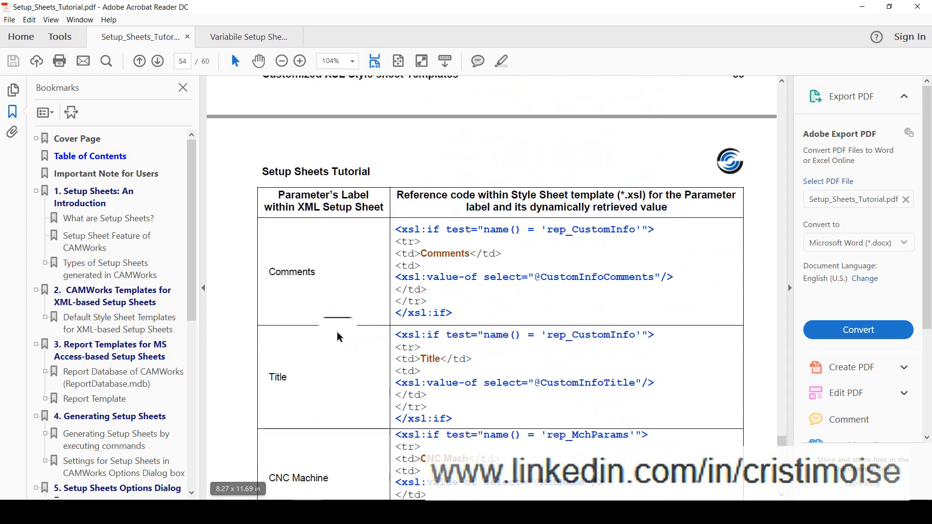